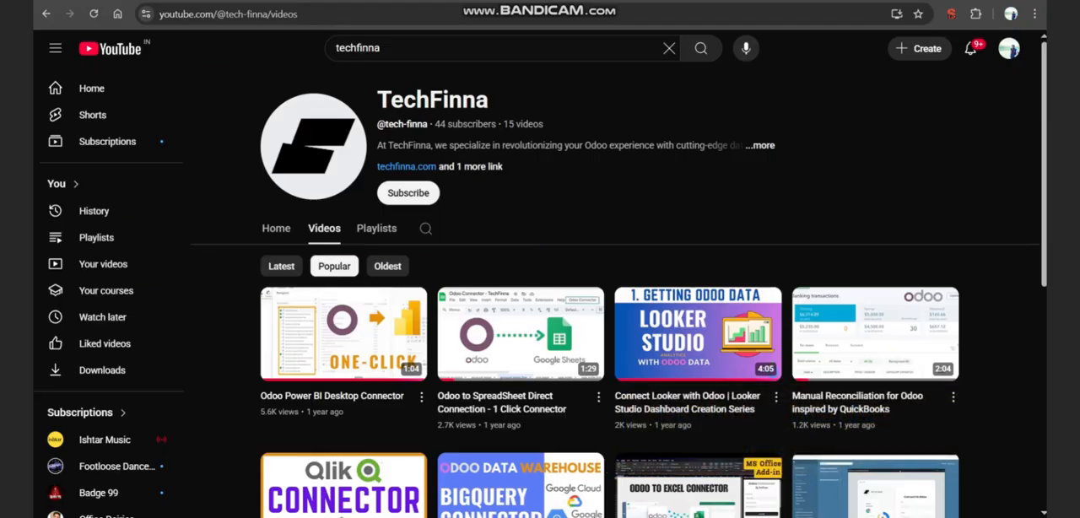
# - Open the PowerBI Direct Connector page from TechFinna's listing in the Odoo app store
pyautogui.click(252, 2)
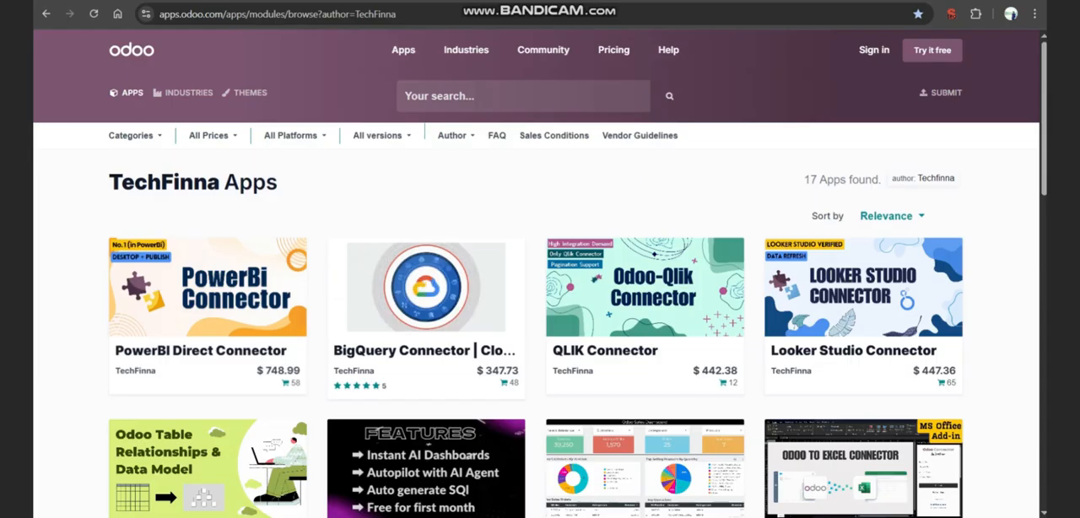
pyautogui.click(203, 361)
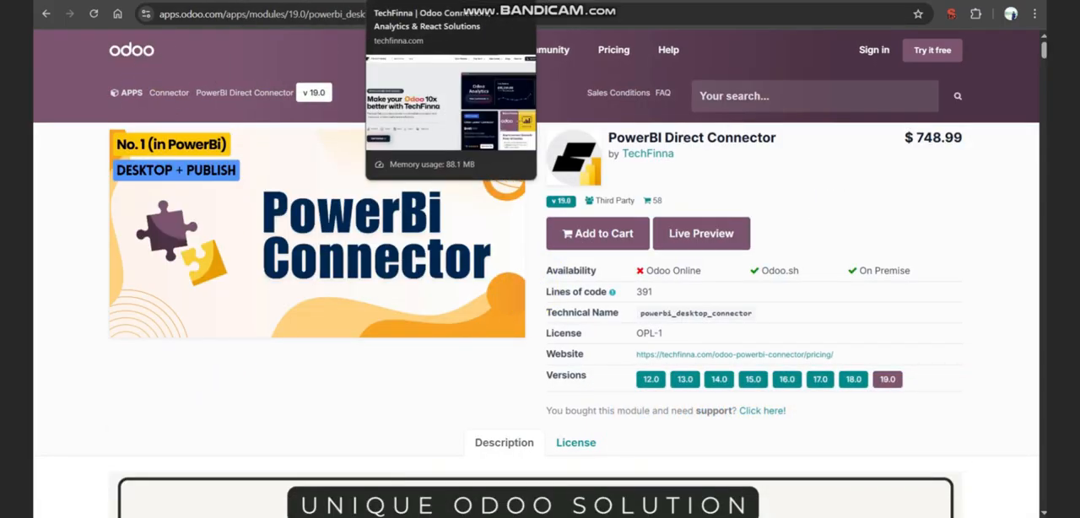
# - Search the TechFinna website for "power" and look over the Odoo Power BI Connector product page
pyautogui.click(420, 1)
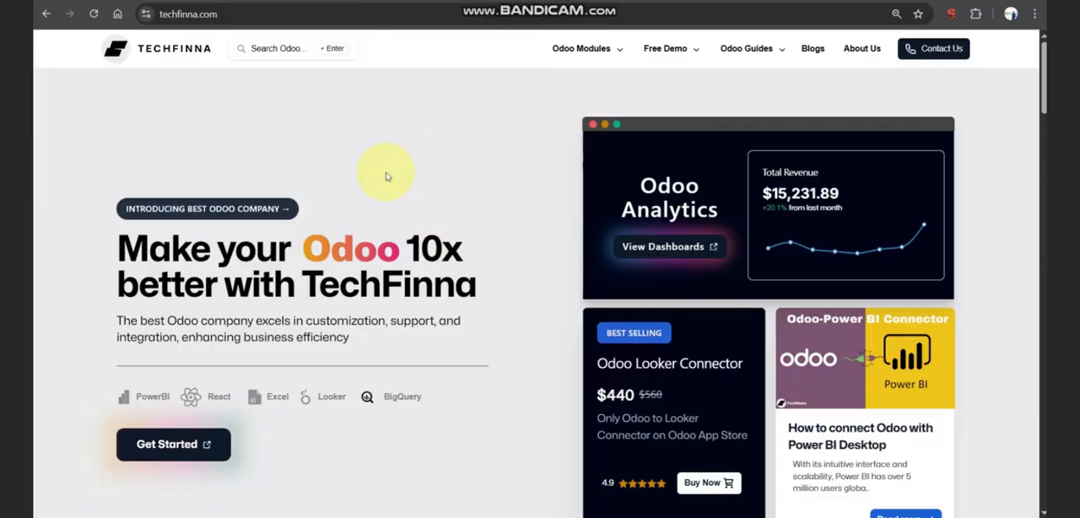
pyautogui.click(278, 48)
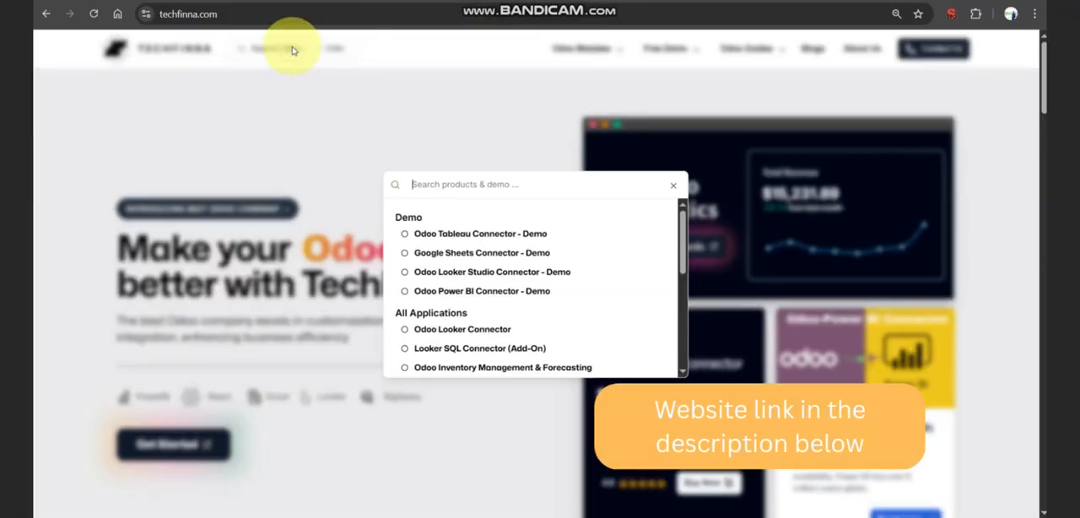
pyautogui.write('power')
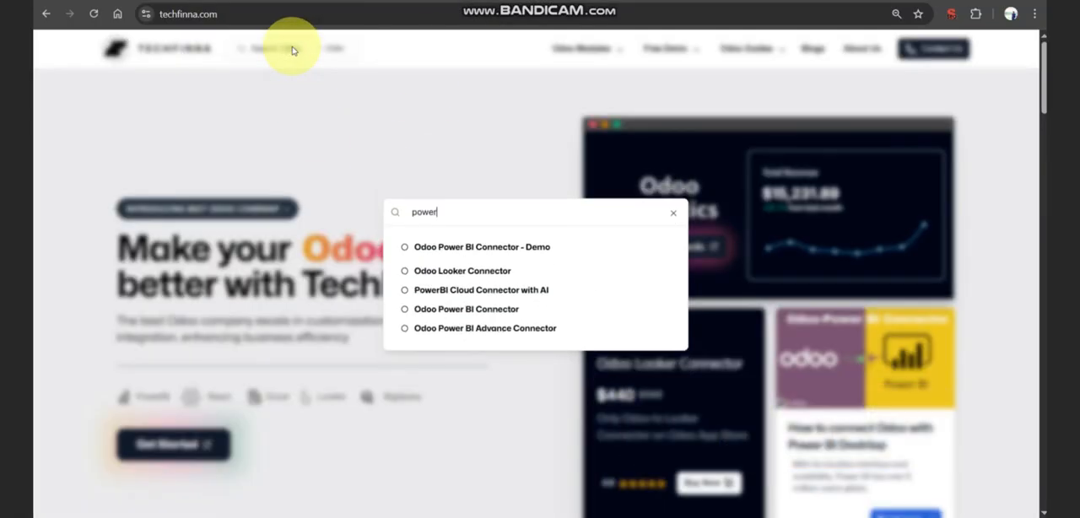
pyautogui.click(462, 309)
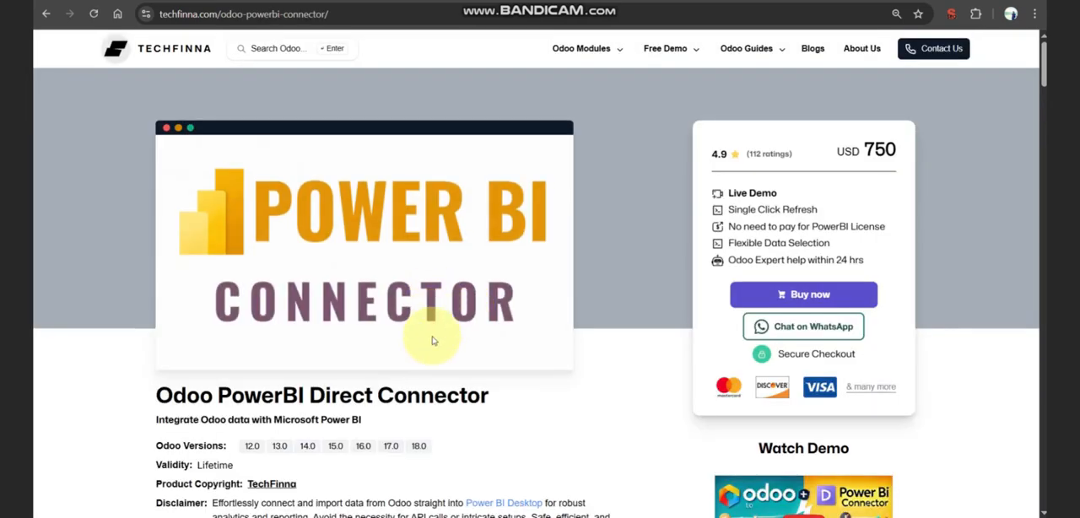
pyautogui.scroll(-2, 532, 368)
pyautogui.scroll(2, 506, 371)
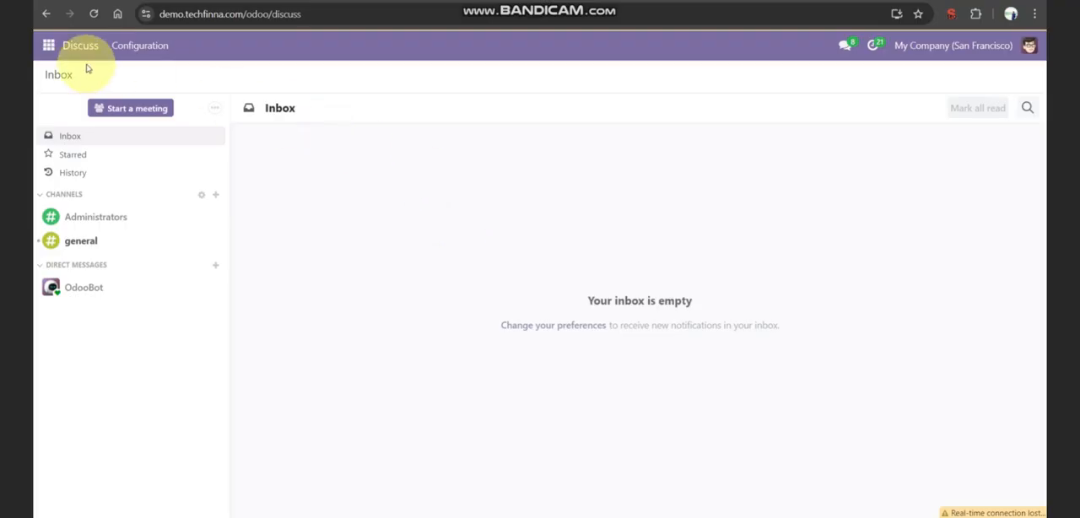
# - Open the BI Advance Connector settings in the Odoo demo instance
pyautogui.click(49, 44)
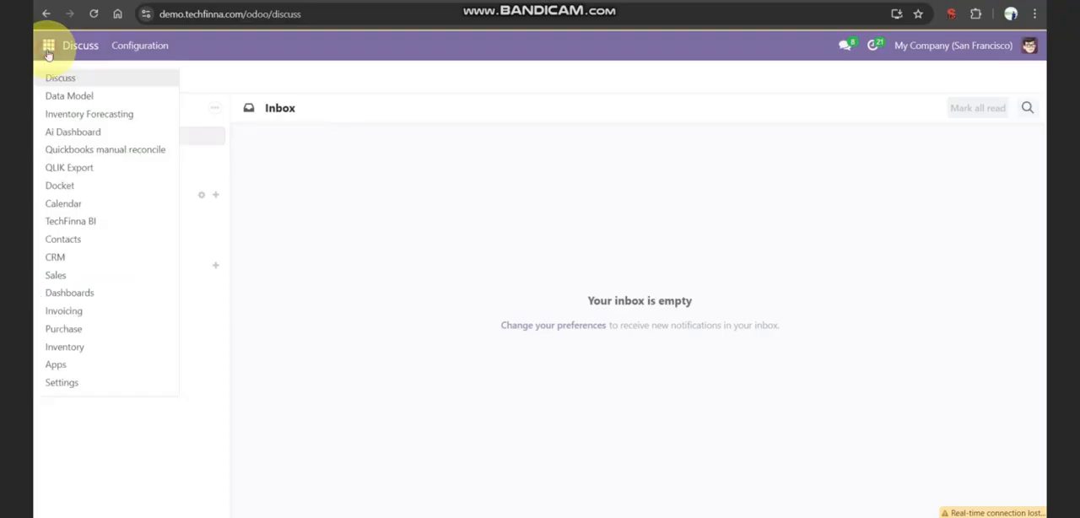
pyautogui.click(78, 382)
pyautogui.click(122, 226)
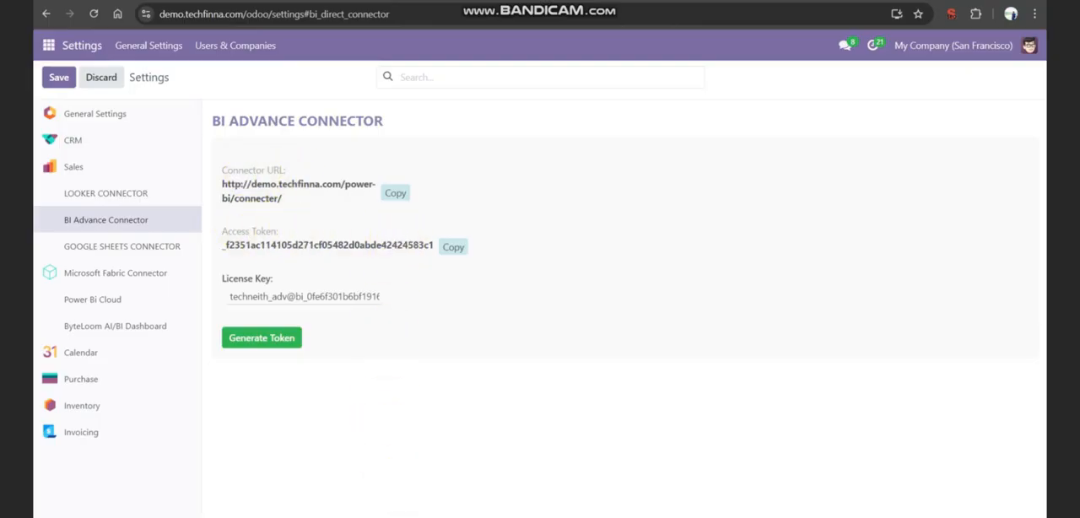
# - Switch to Power BI Desktop, create a blank report and connect it using Odoo Connector by TechFinna.com (Custom)
pyautogui.click(412, 517)
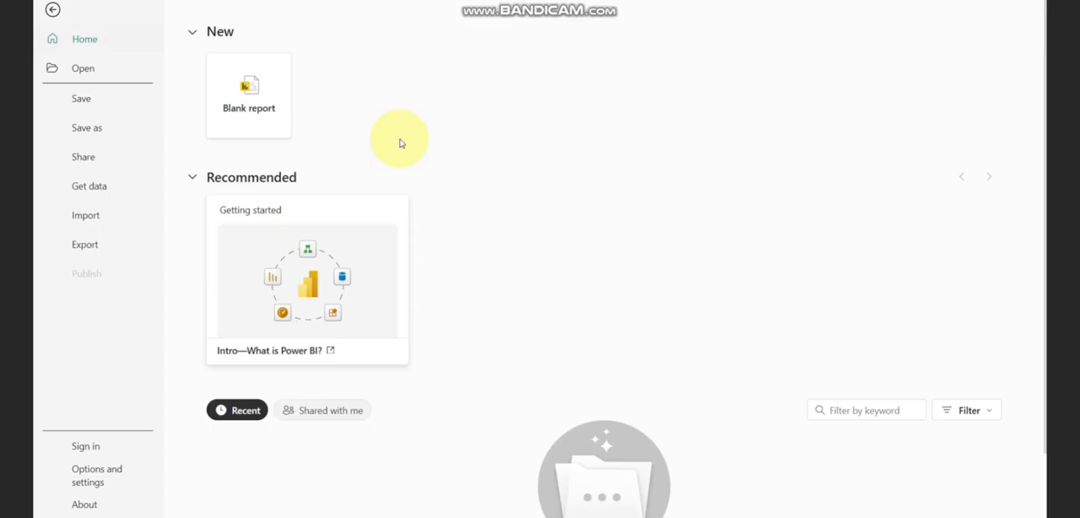
pyautogui.click(270, 106)
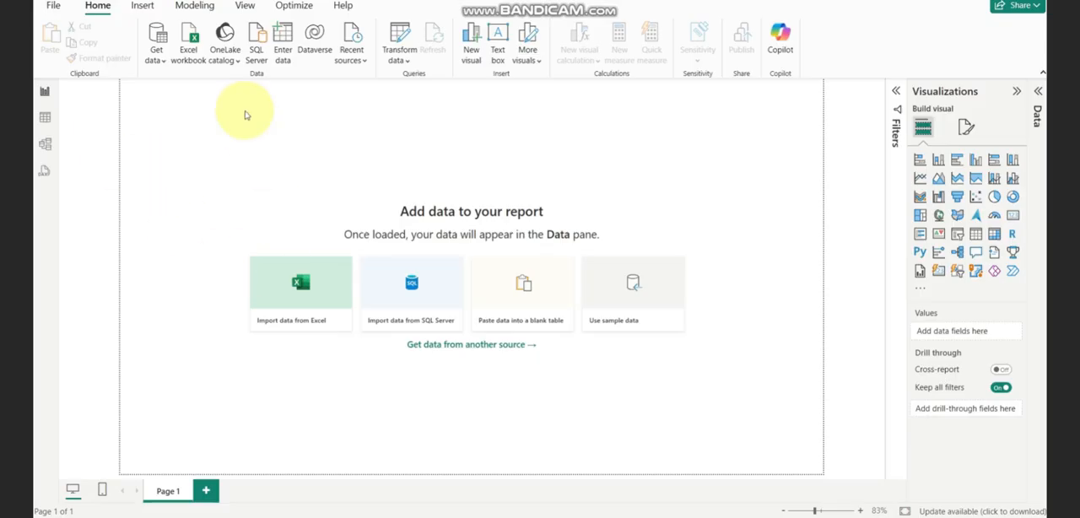
pyautogui.click(155, 59)
pyautogui.click(182, 346)
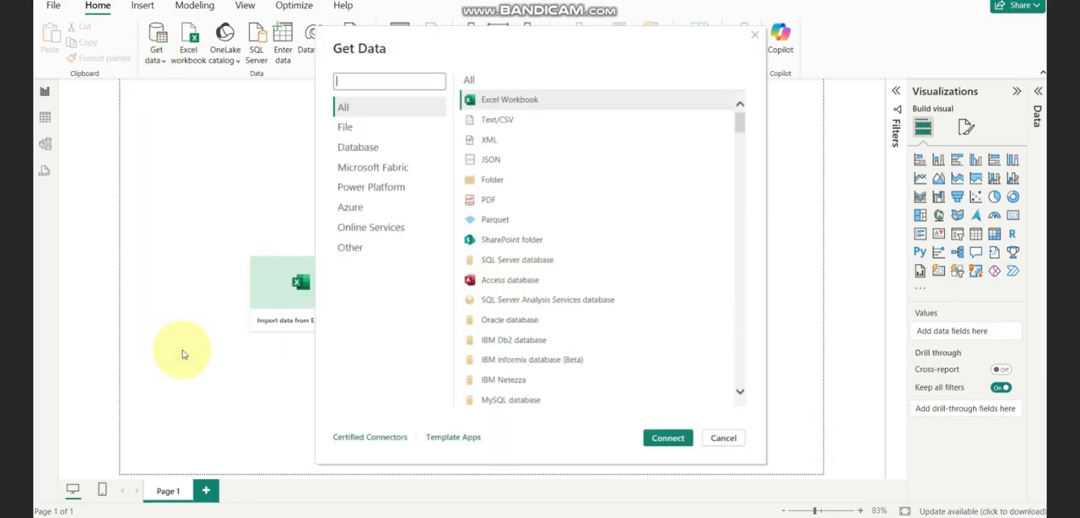
pyautogui.click(405, 79)
pyautogui.write('odoo')
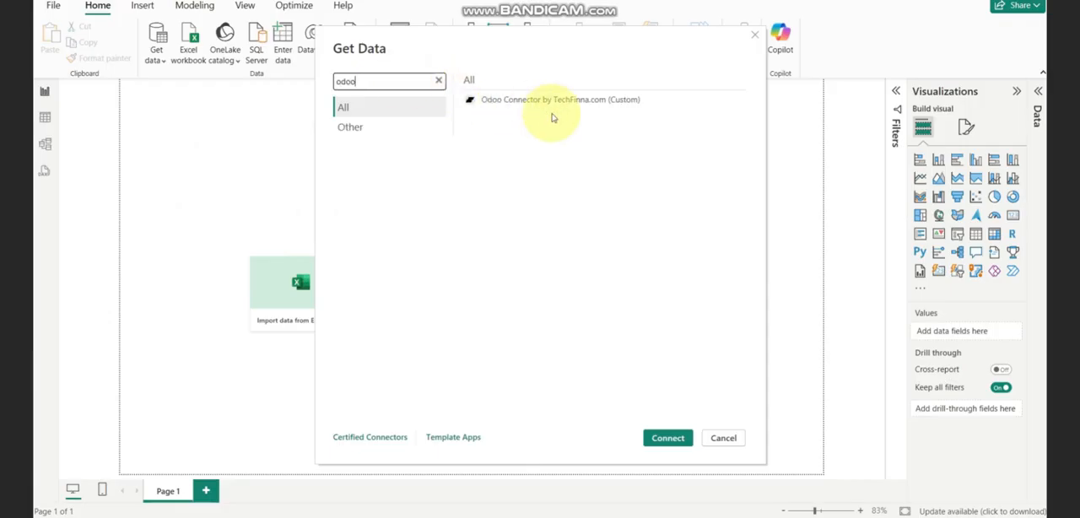
pyautogui.click(567, 101)
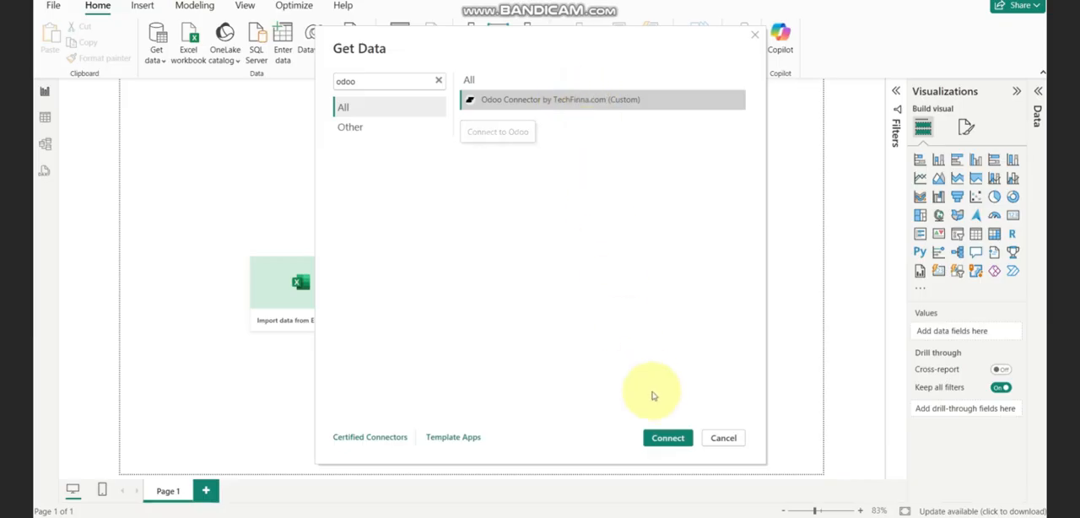
pyautogui.click(668, 438)
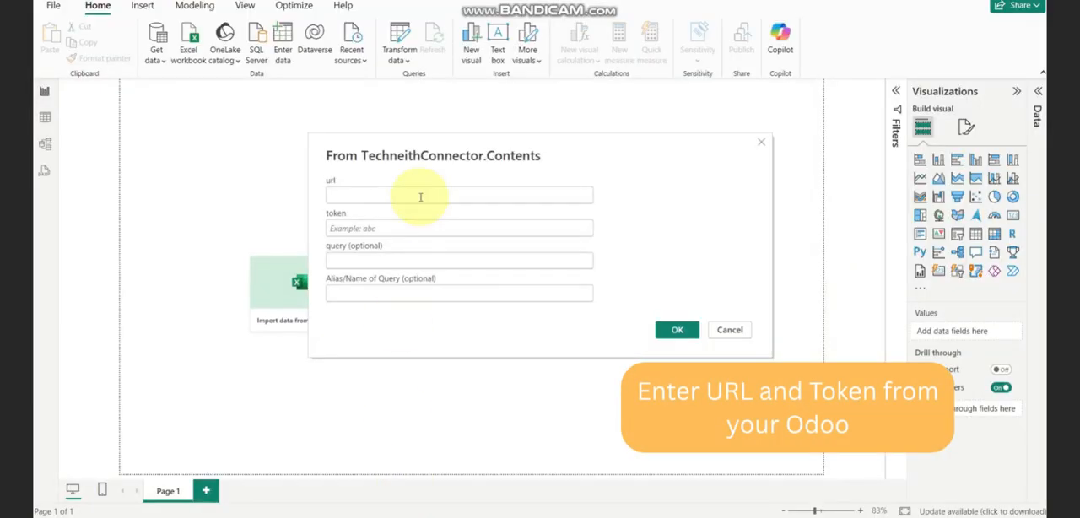
pyautogui.rightClick(406, 193)
pyautogui.click(437, 242)
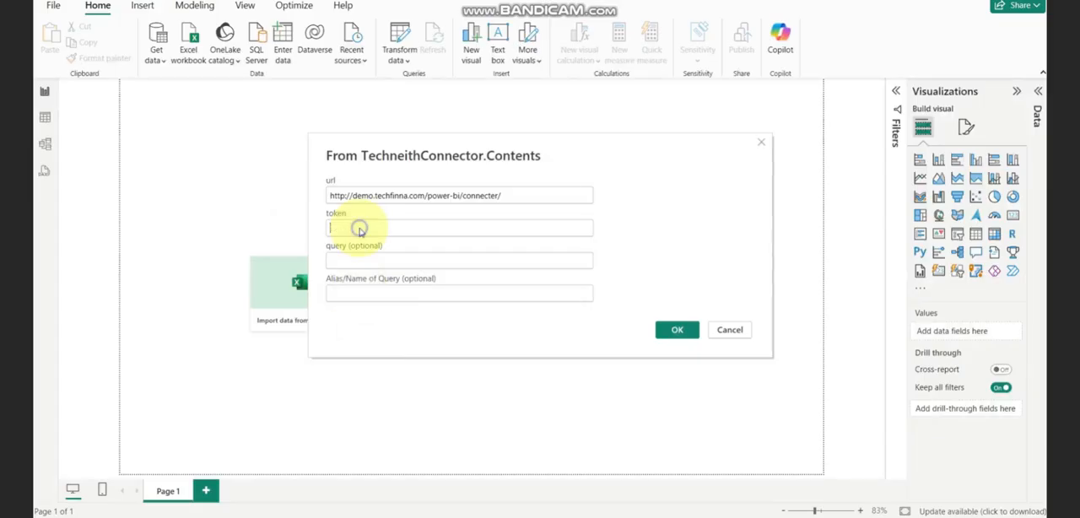
pyautogui.rightClick(361, 228)
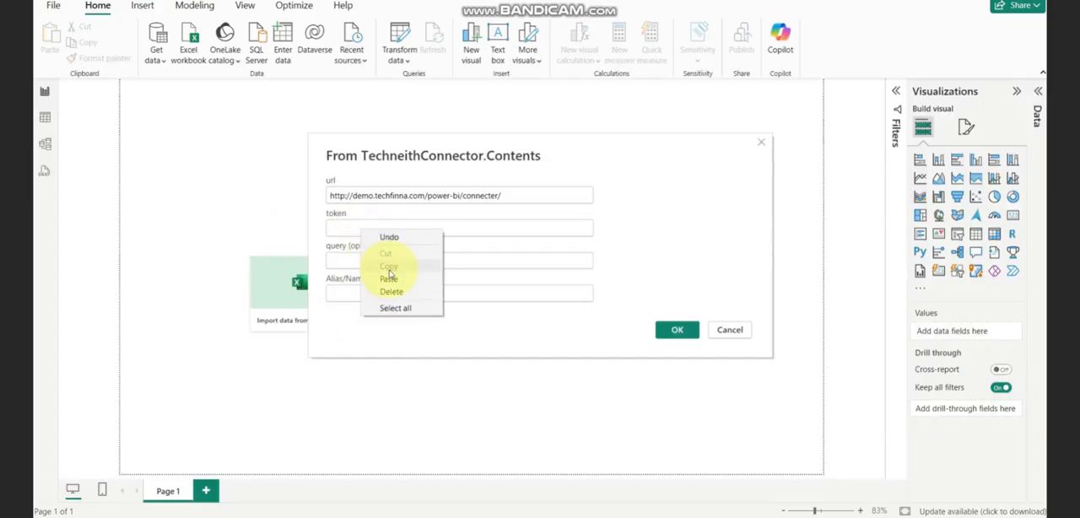
pyautogui.click(389, 279)
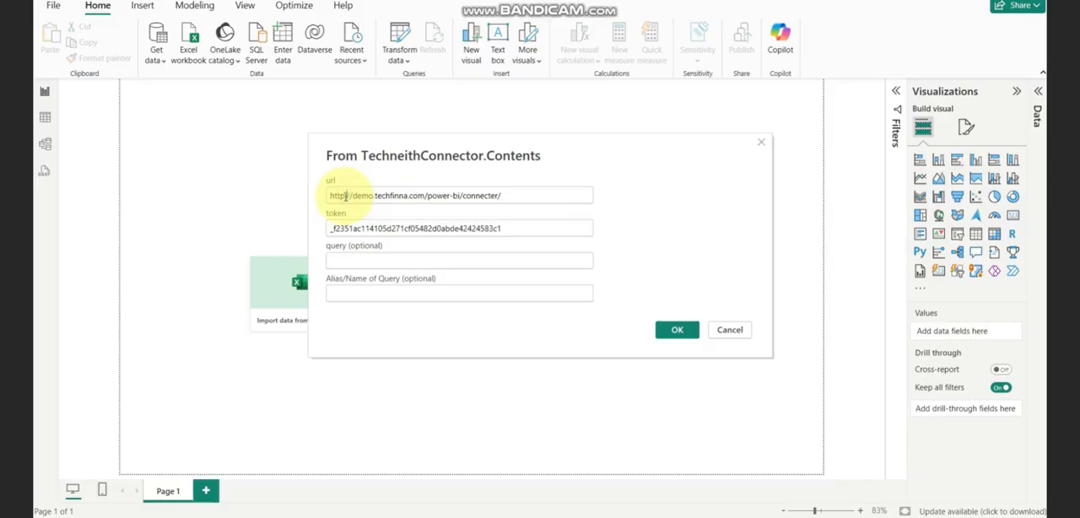
pyautogui.click(672, 329)
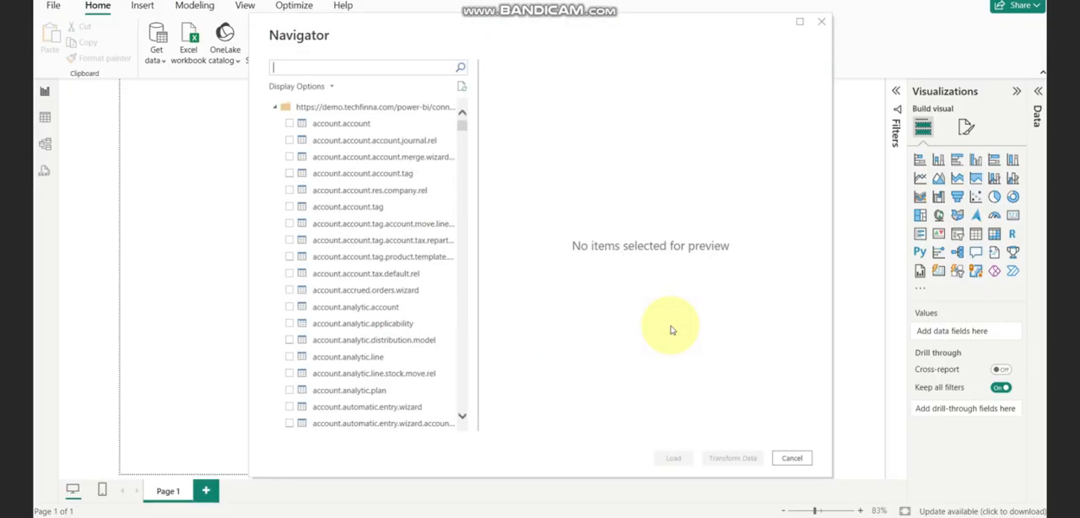
# - Search the available tables for sale.order and load the sale.order and sale.order.line tables into the report
pyautogui.click(374, 64)
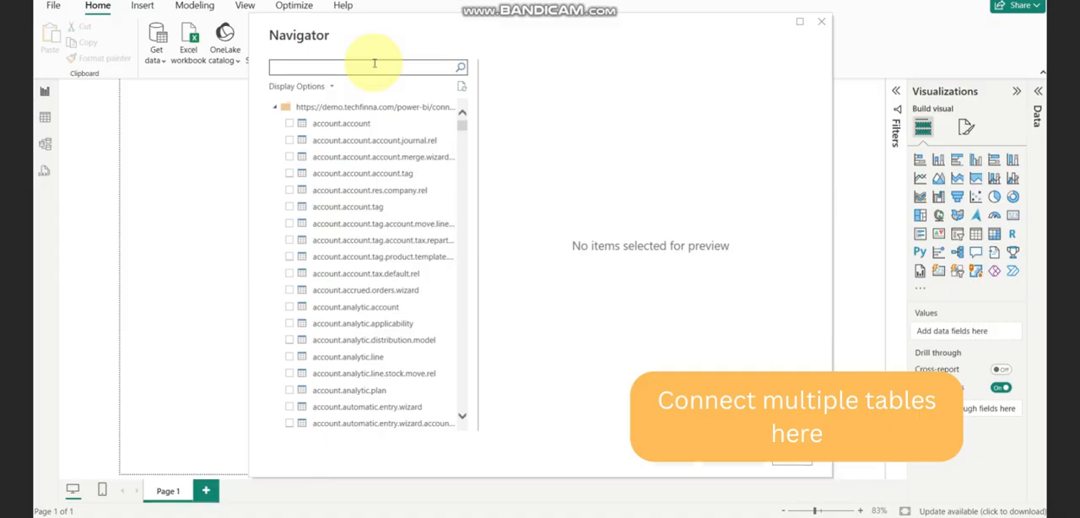
pyautogui.write('sale.order')
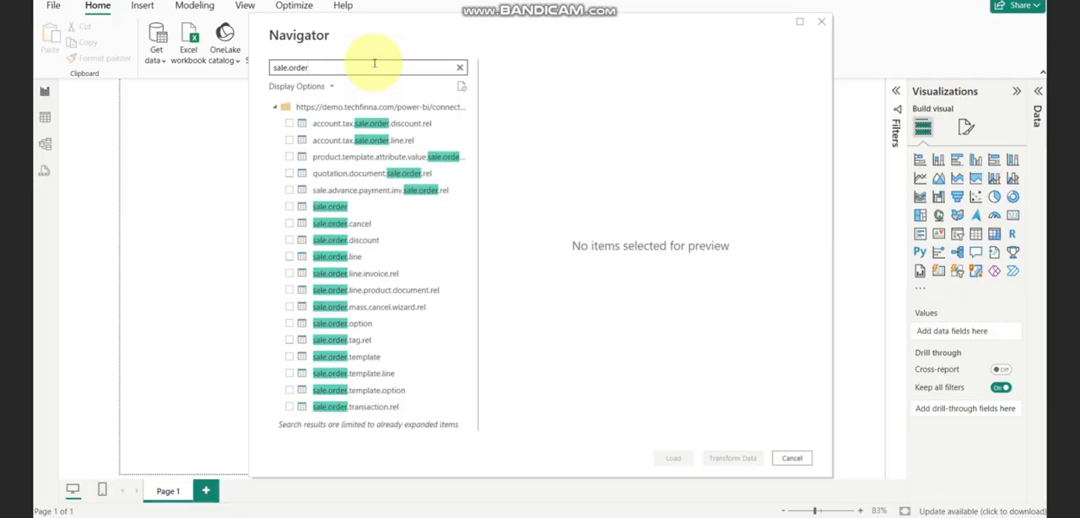
pyautogui.click(289, 206)
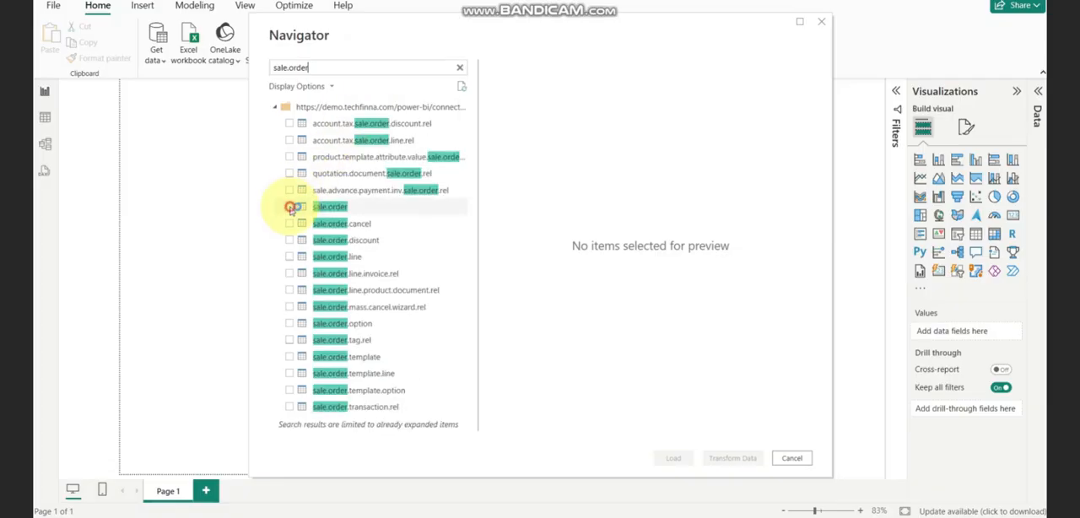
pyautogui.click(289, 256)
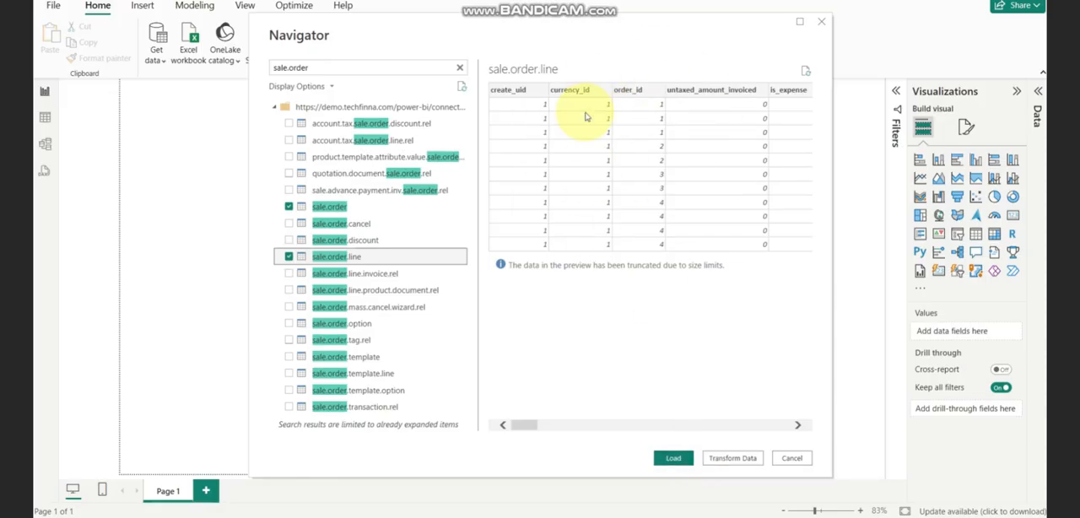
pyautogui.click(671, 458)
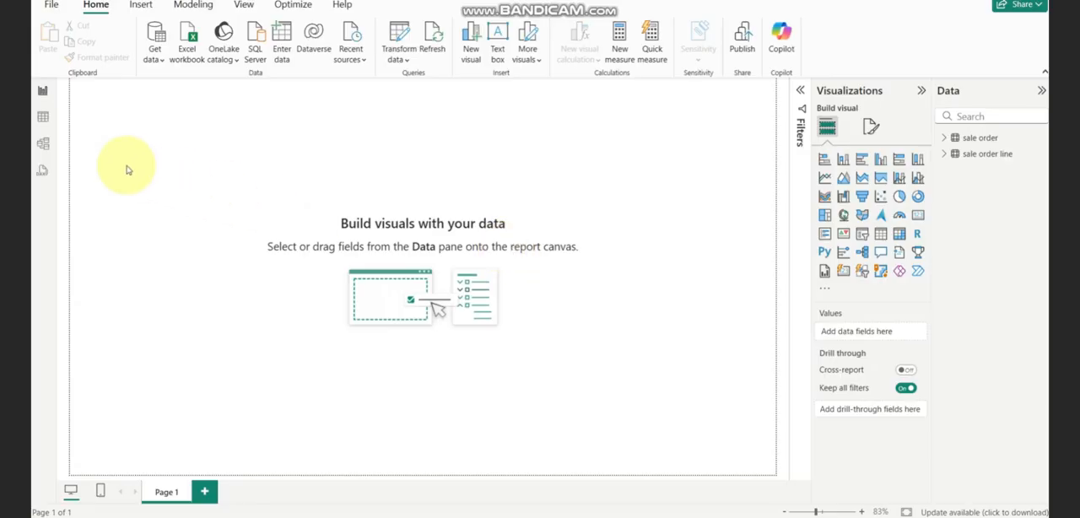
# - Show the data model and reposition the sale order and sale order line table cards
pyautogui.click(42, 144)
pyautogui.moveTo(199, 146); pyautogui.dragTo(228, 145)
pyautogui.moveTo(473, 145); pyautogui.dragTo(508, 152)
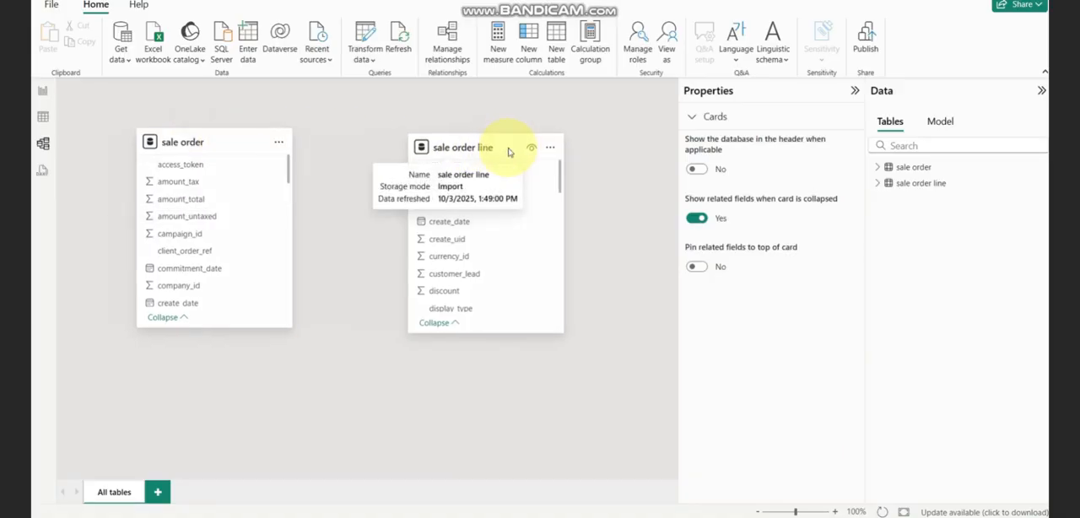
# - Start a new relationship from the sale order line table to the sale order table
pyautogui.click(448, 44)
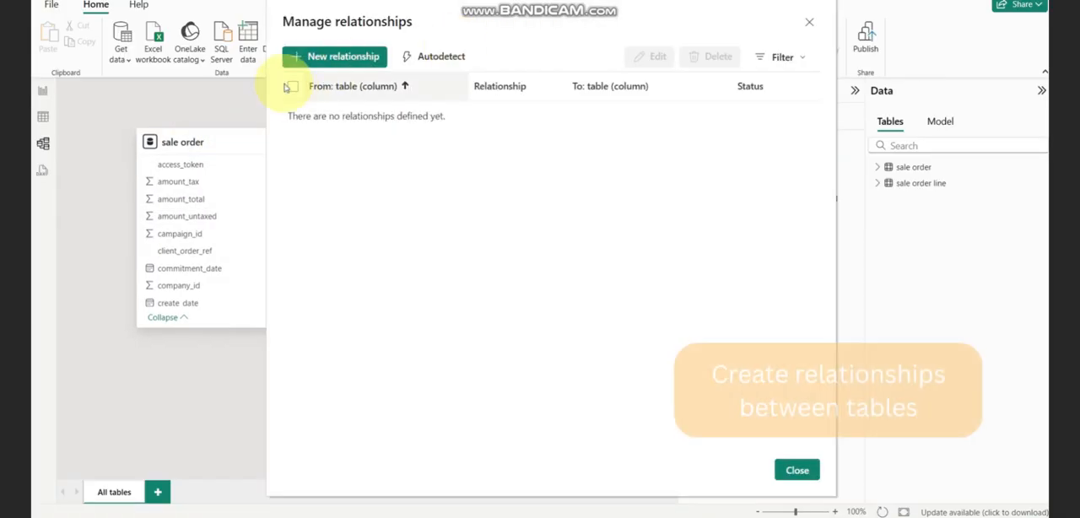
pyautogui.click(304, 56)
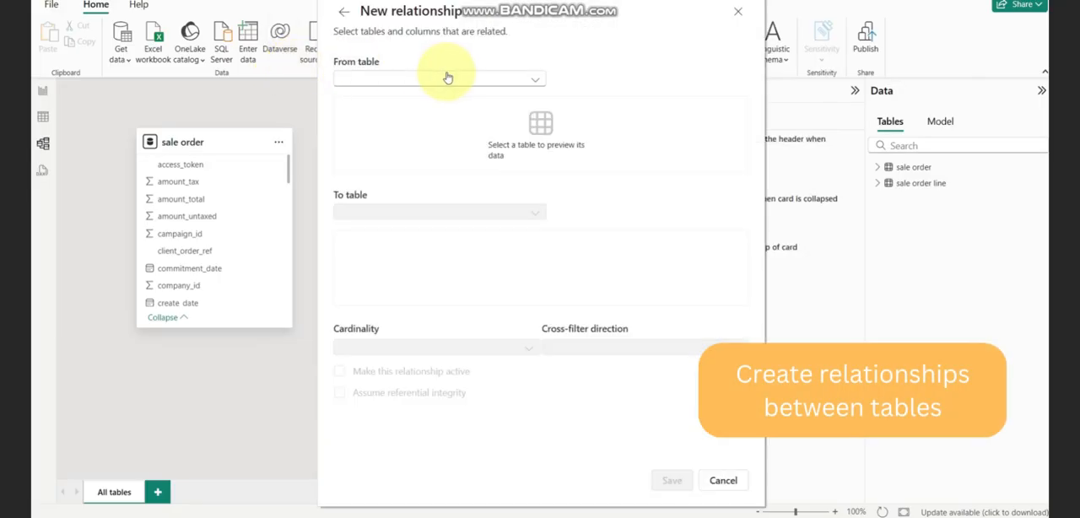
pyautogui.click(446, 76)
pyautogui.click(415, 110)
pyautogui.click(390, 211)
pyautogui.click(386, 230)
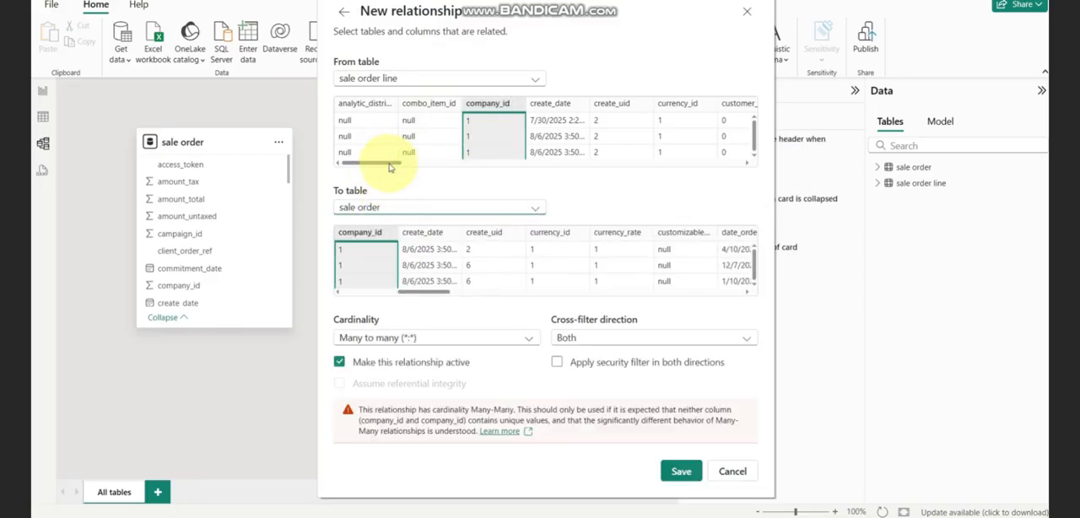
# - Relate order_id in sale order line to id in sale order, save the relationship and leave the relationship manager
pyautogui.moveTo(393, 162); pyautogui.dragTo(502, 166)
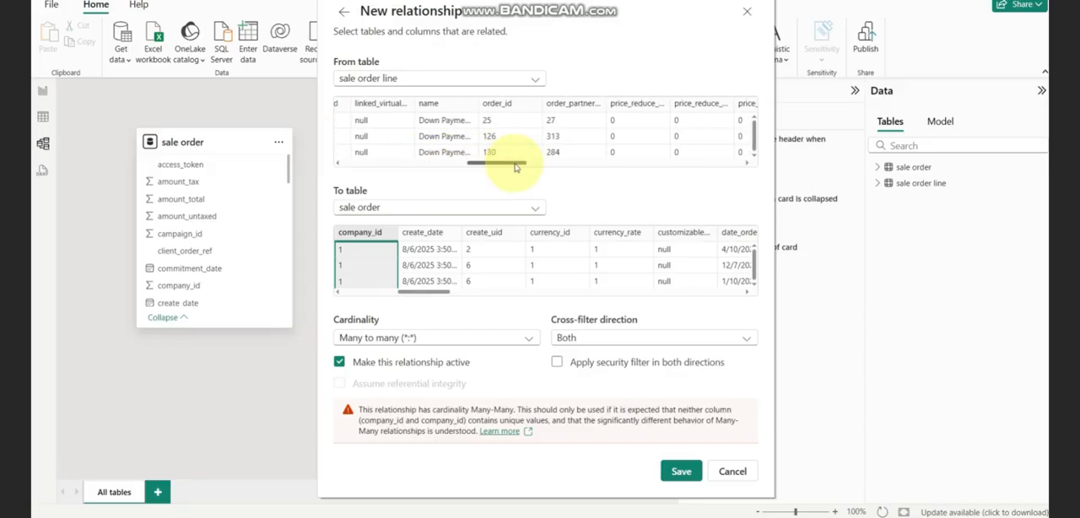
pyautogui.click(499, 109)
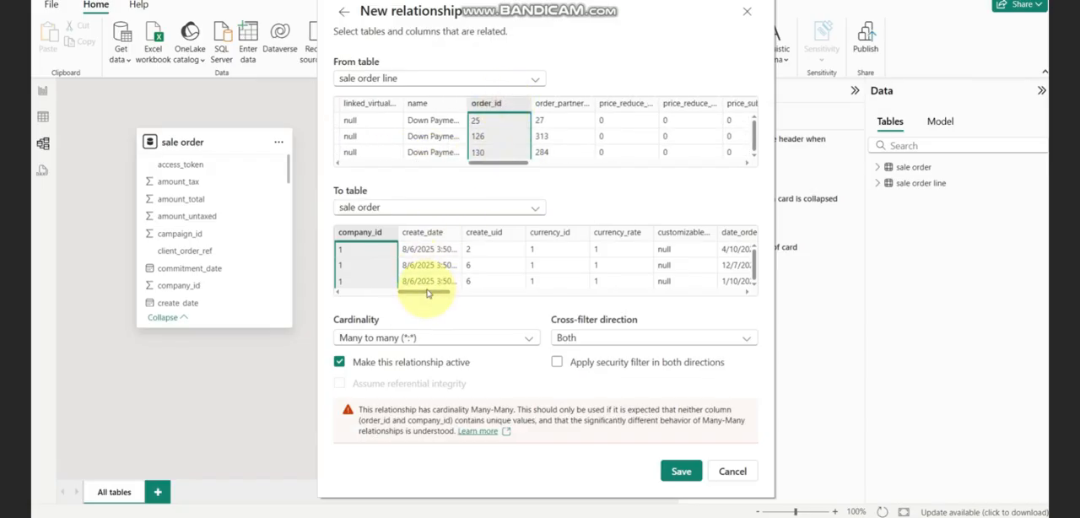
pyautogui.moveTo(425, 294); pyautogui.dragTo(471, 292)
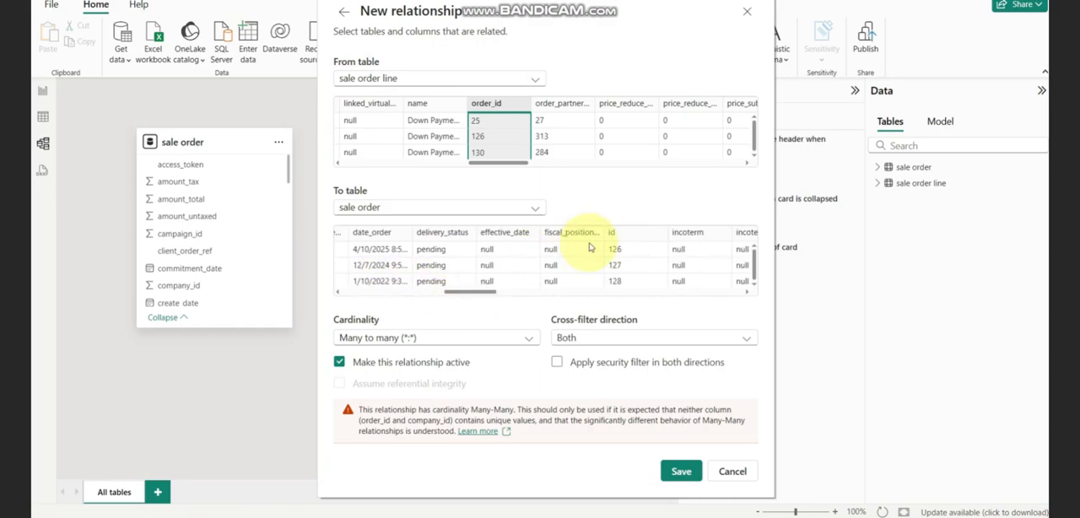
pyautogui.click(622, 232)
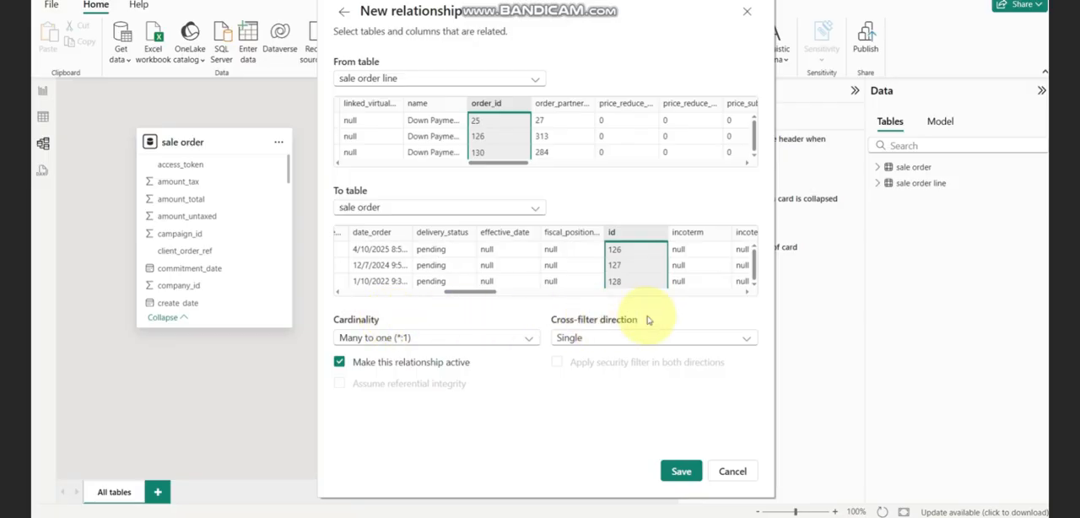
pyautogui.click(682, 473)
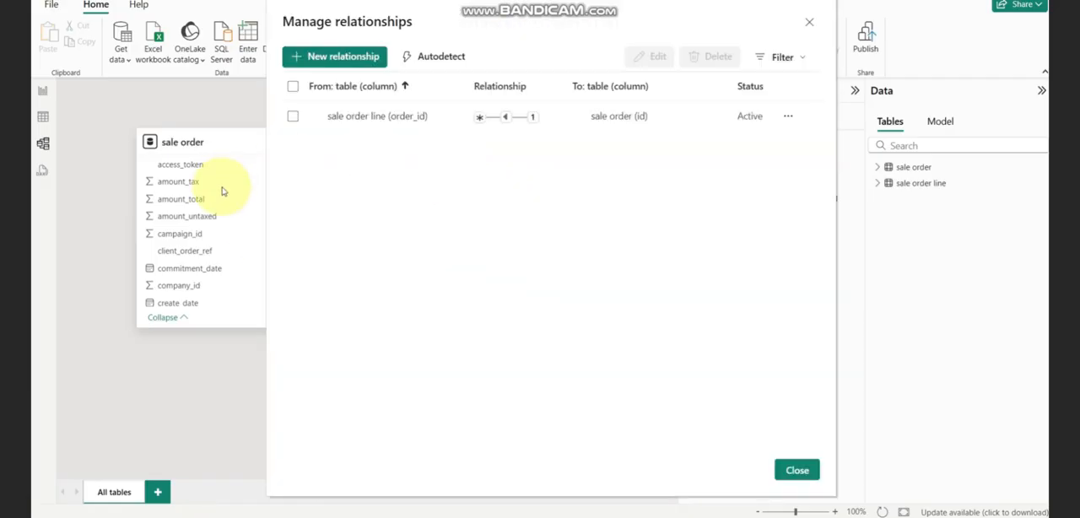
pyautogui.click(796, 470)
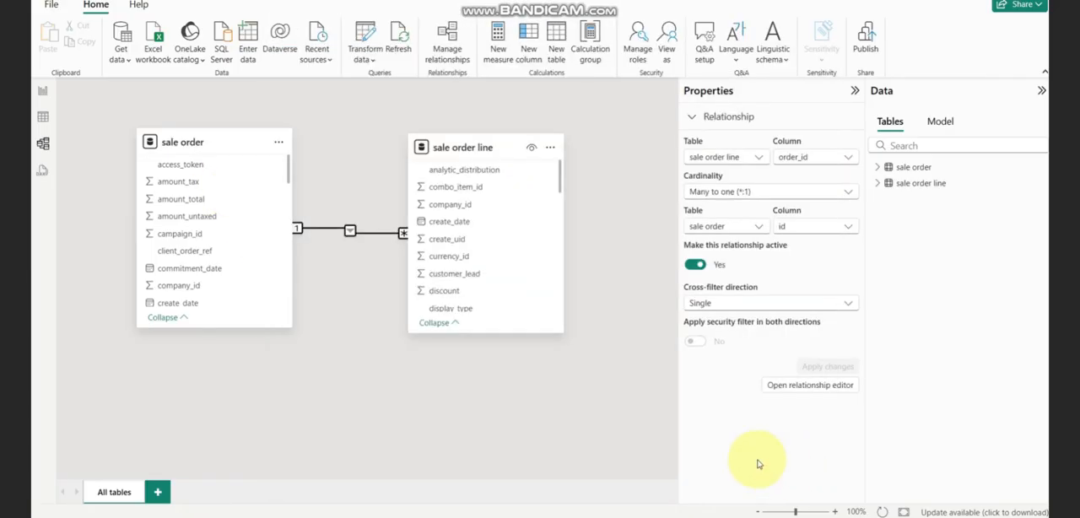
# - Add an empty line chart to the report page, enlarging it and placing it near the page's upper-left corner
pyautogui.click(43, 91)
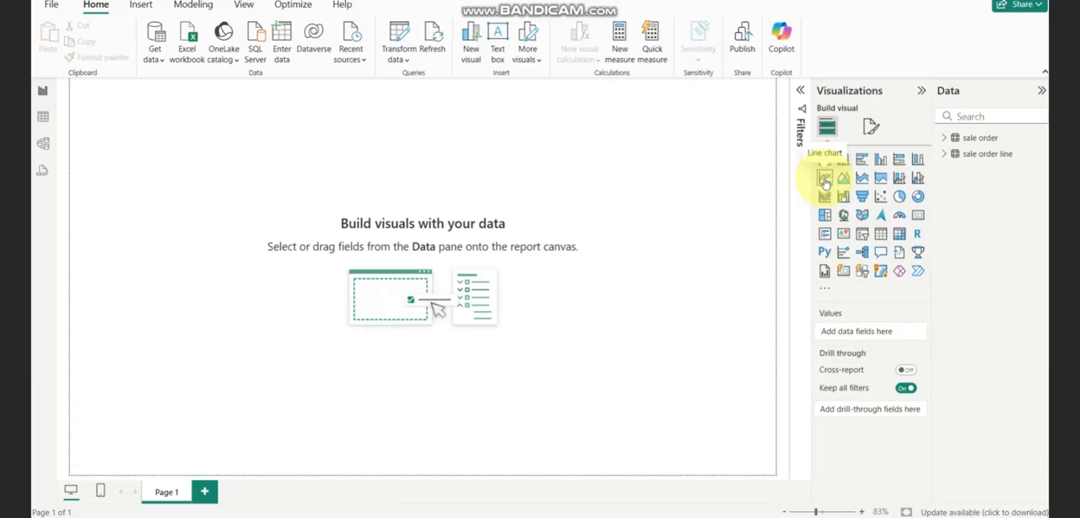
pyautogui.moveTo(825, 182); pyautogui.dragTo(144, 145)
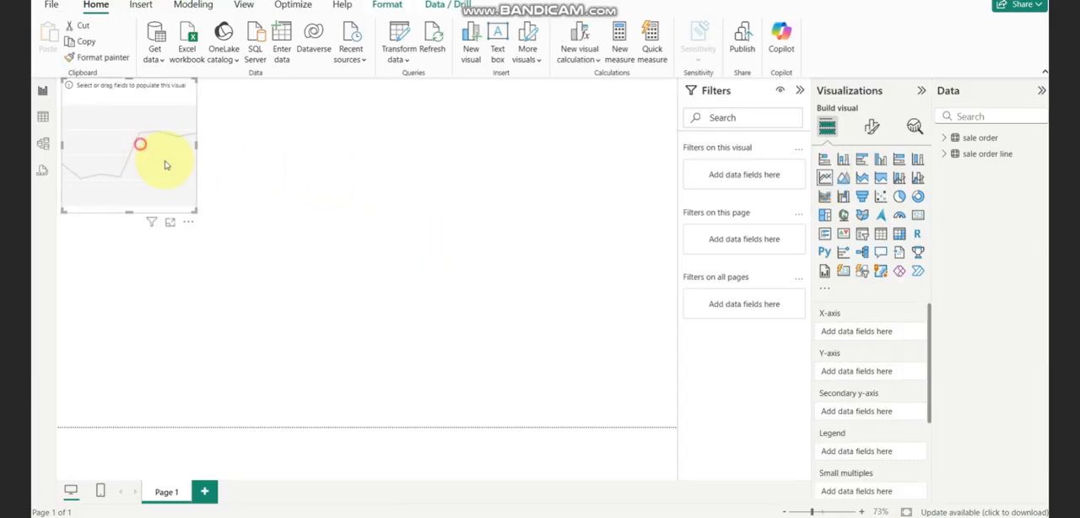
pyautogui.moveTo(230, 238); pyautogui.dragTo(345, 335)
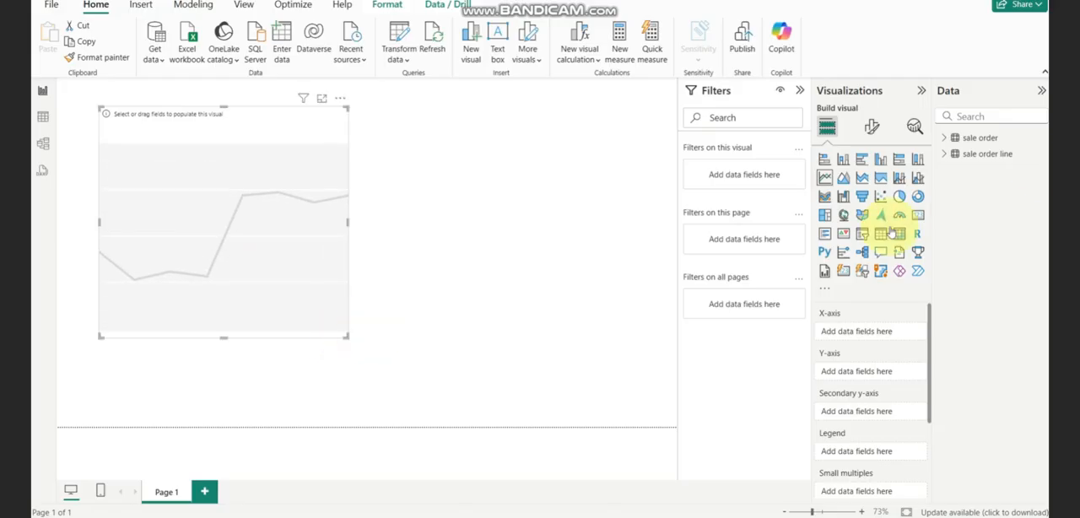
# - Plot price_total from sale order line against name from sale order in the line chart, then deselect the chart
pyautogui.click(946, 139)
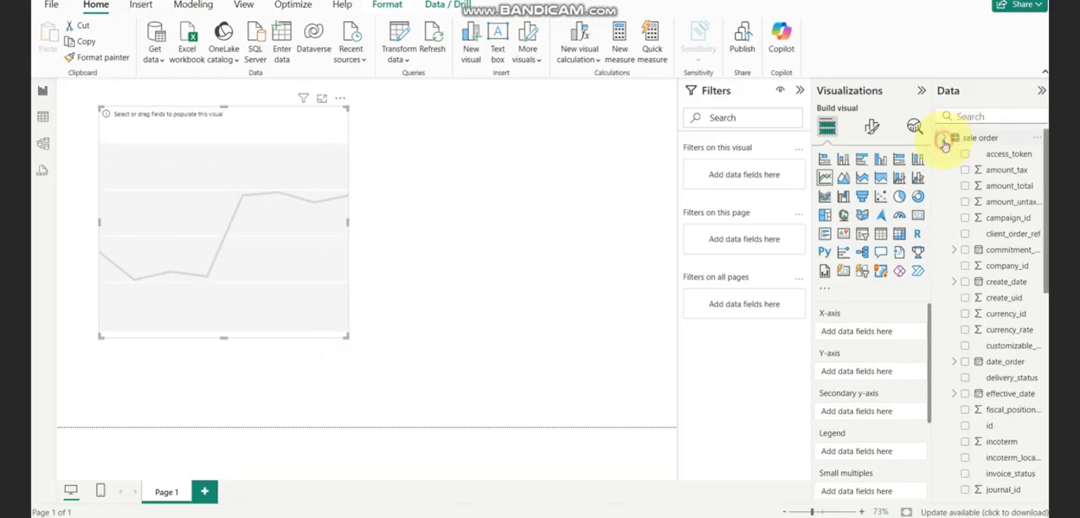
pyautogui.click(982, 117)
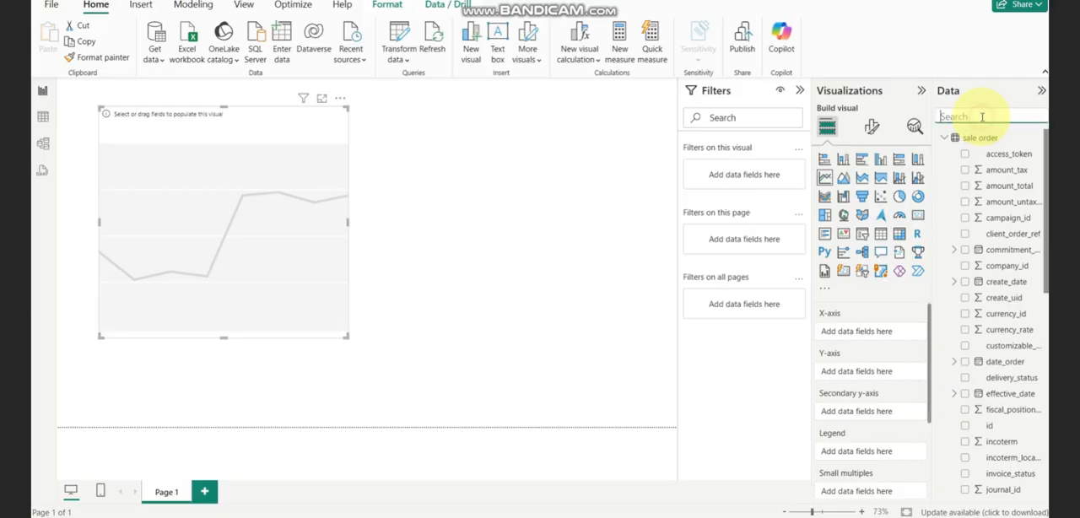
pyautogui.write('name')
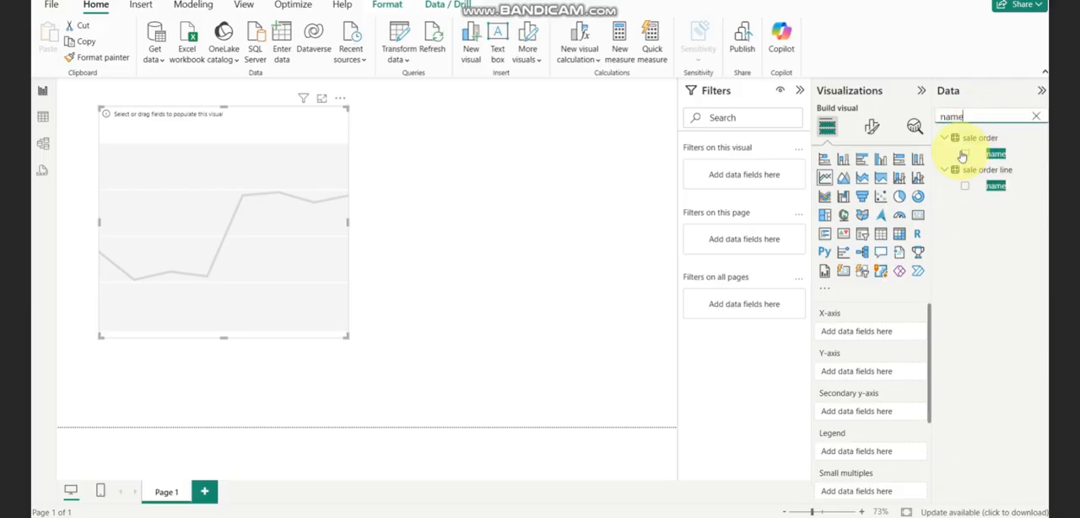
pyautogui.click(964, 154)
pyautogui.moveTo(983, 117); pyautogui.dragTo(922, 119)
pyautogui.write('price')
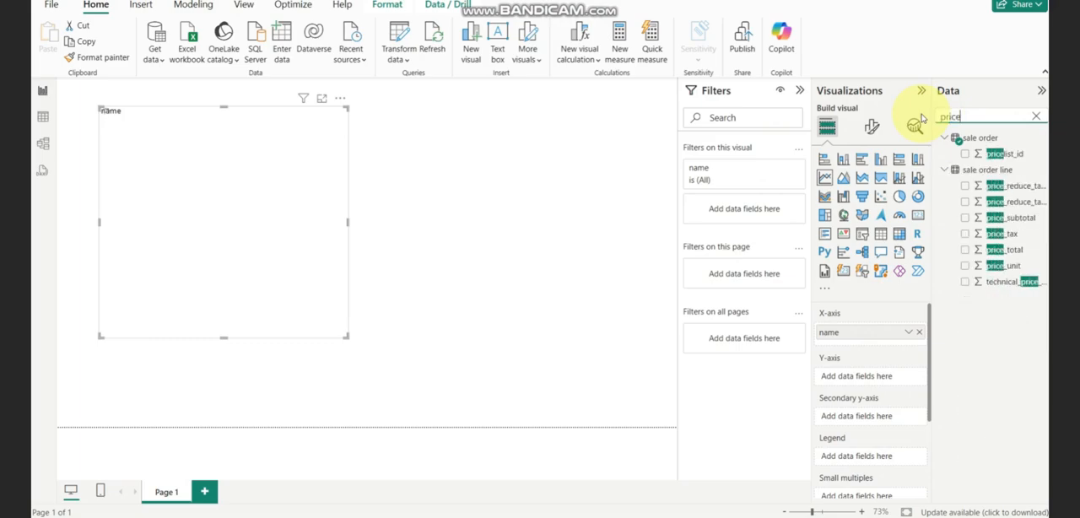
pyautogui.click(965, 249)
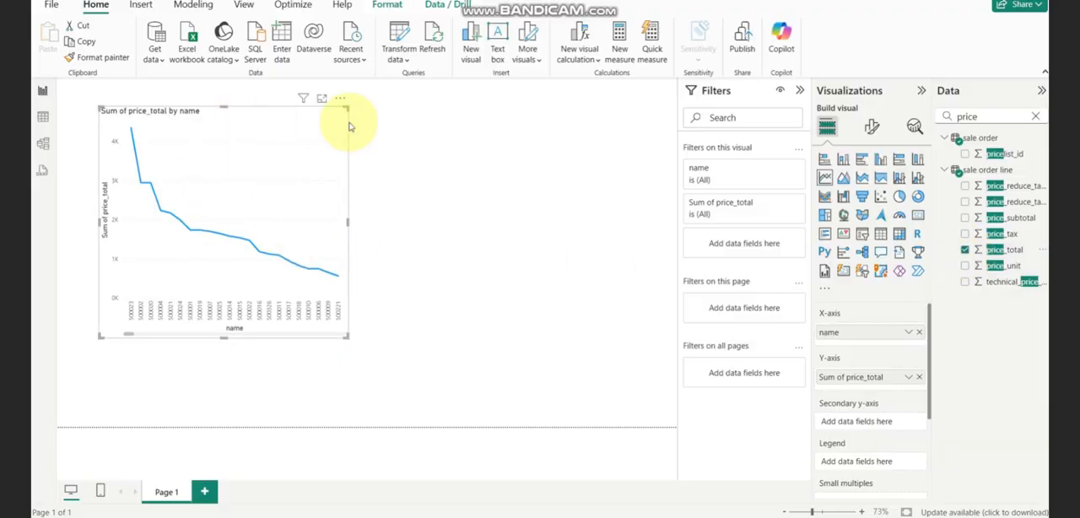
pyautogui.click(429, 120)
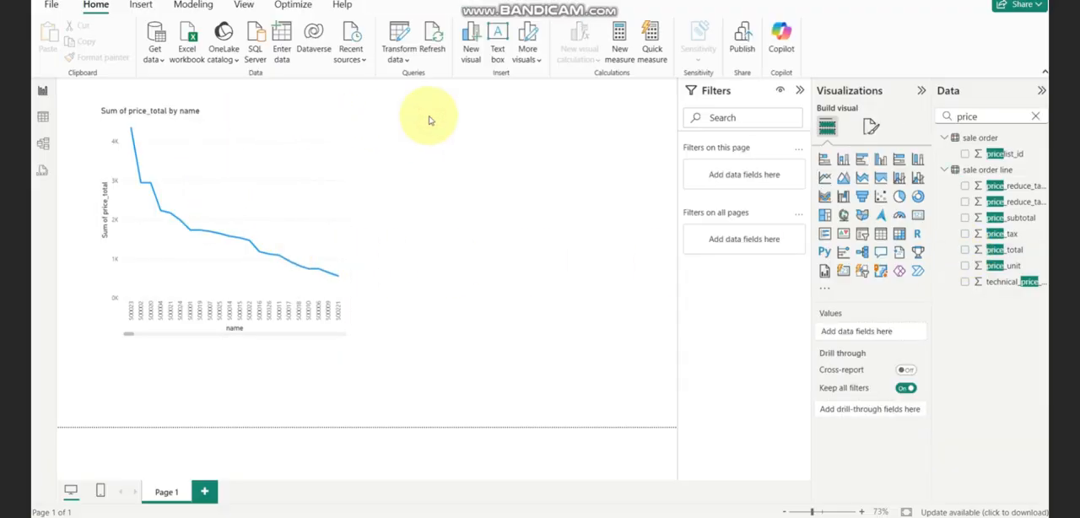